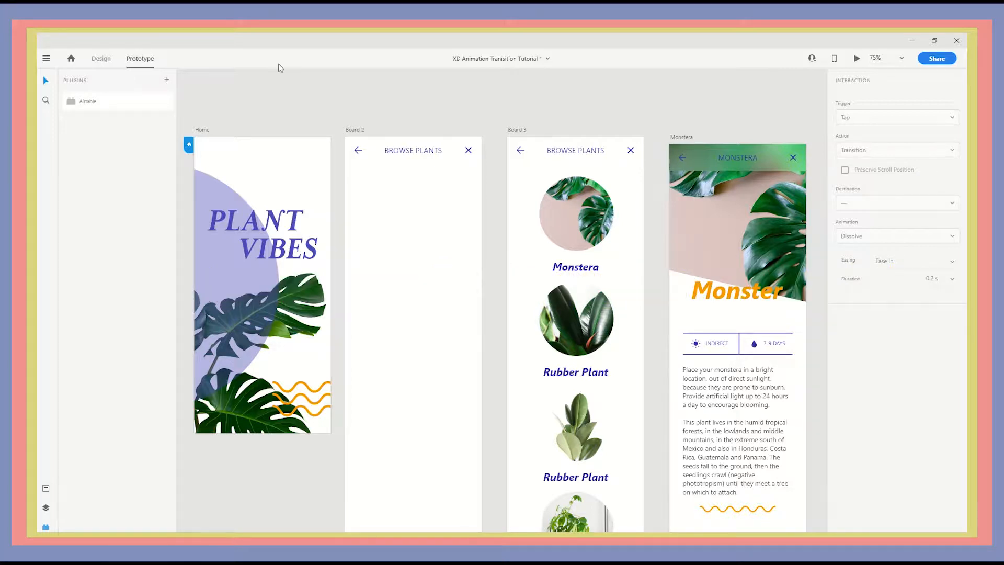
Link the Home artboard to Board 2 with a tap-triggered Push Left transition
click(204, 135)
drag(336, 276, 348, 261)
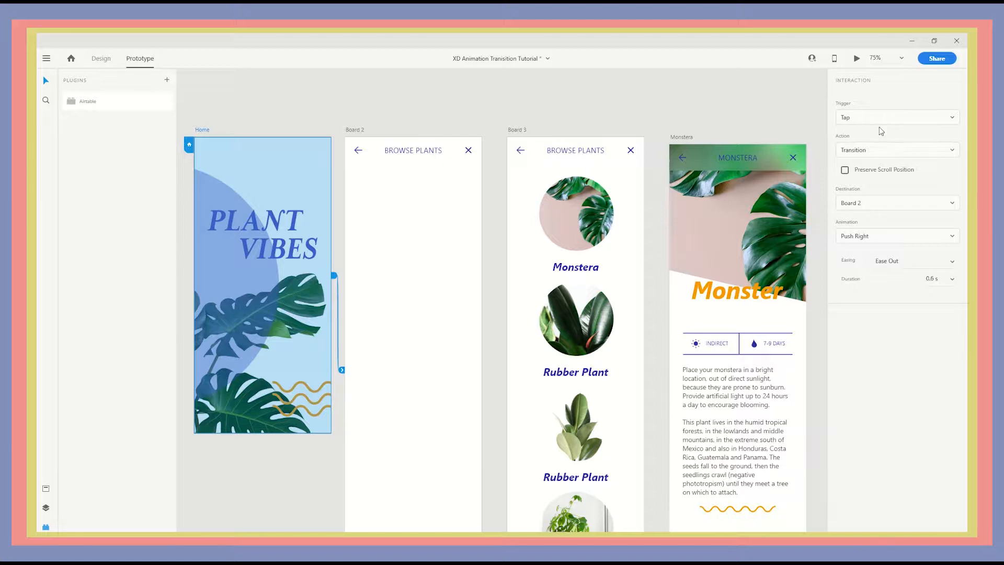
click(897, 240)
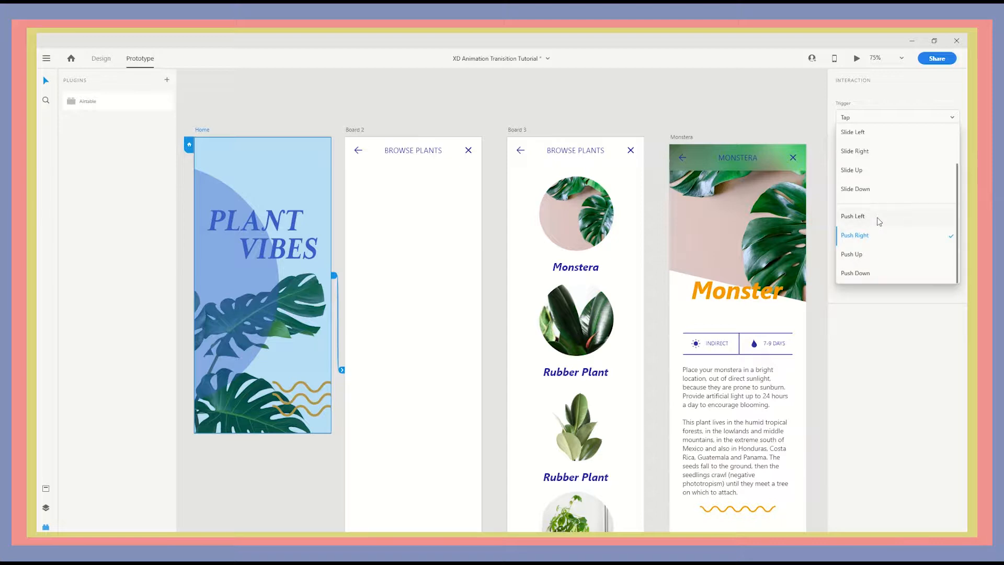
click(879, 219)
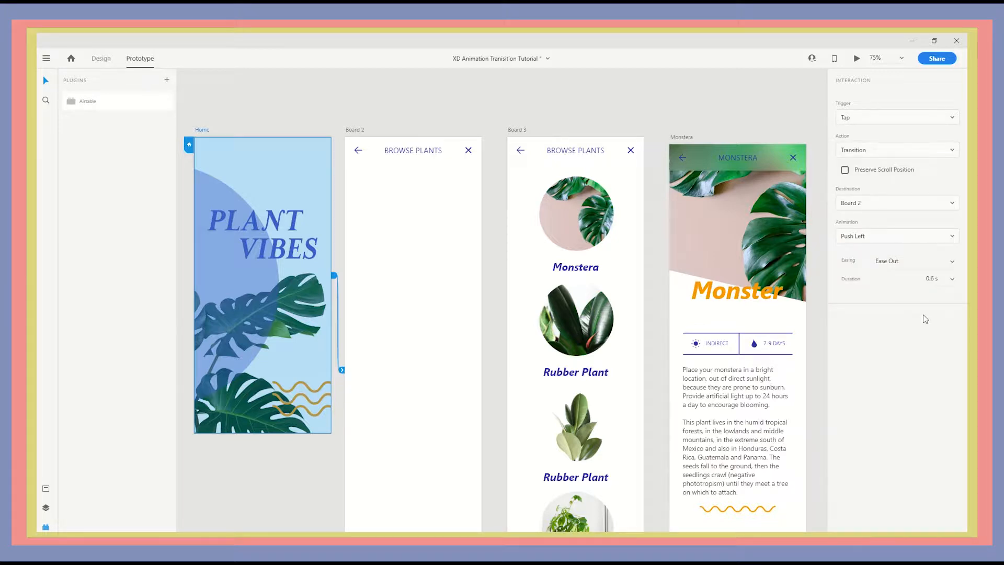
Set the Home to Board 2 transition's easing to Ease In-Out and its duration to 0.4 s
click(952, 264)
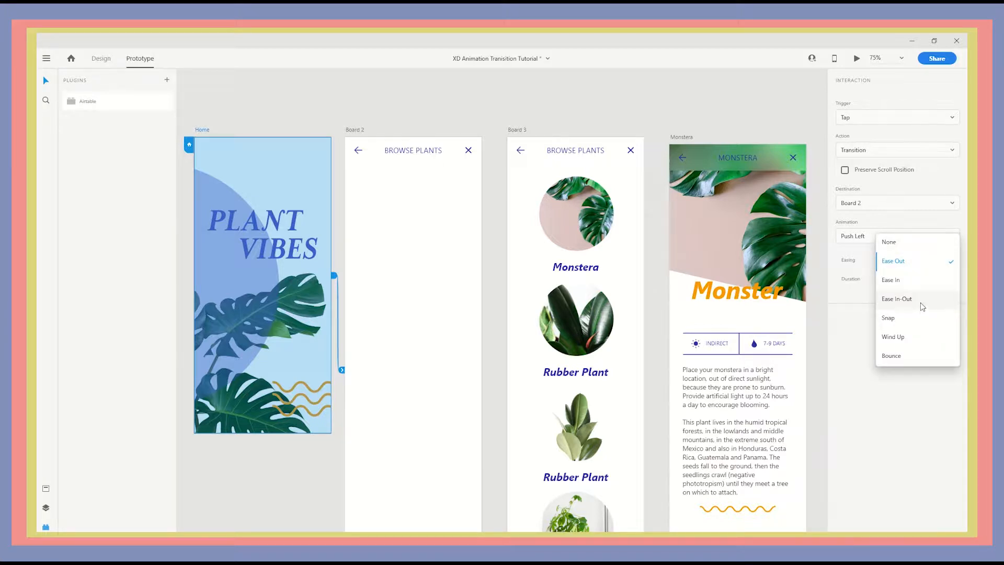
click(903, 298)
click(951, 280)
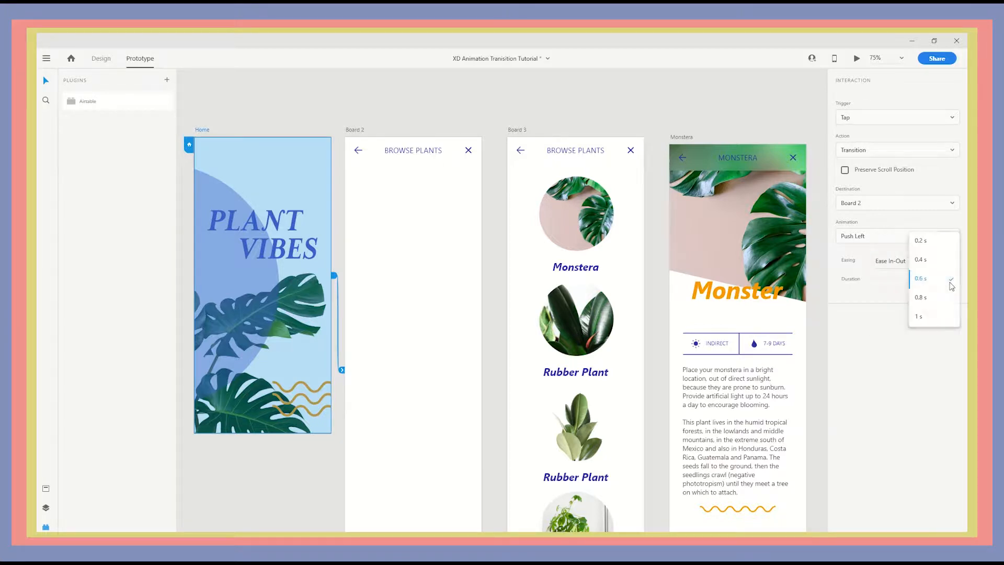
click(925, 256)
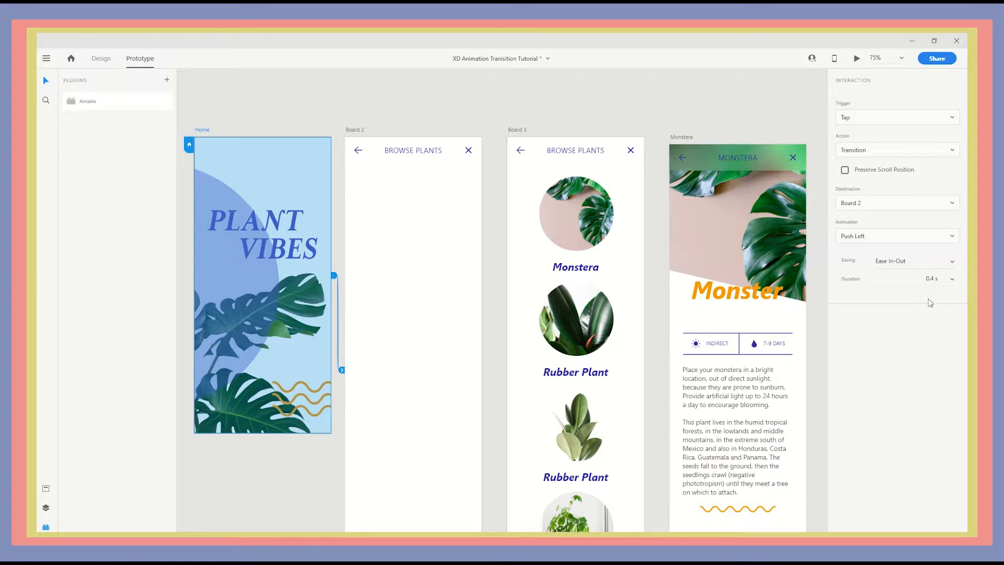
Preview the prototype from the Home artboard and test the transition to Board 2
click(856, 58)
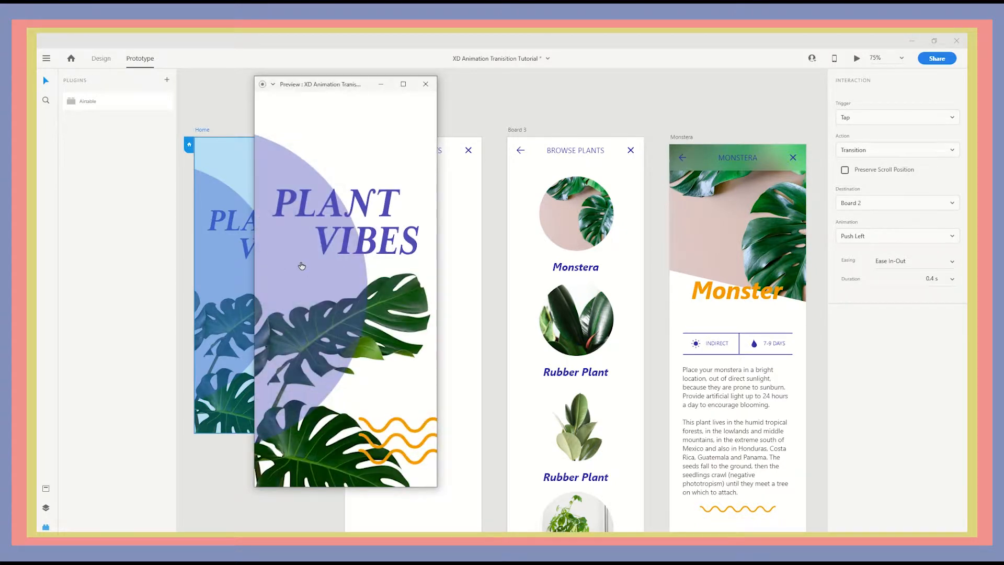
click(302, 261)
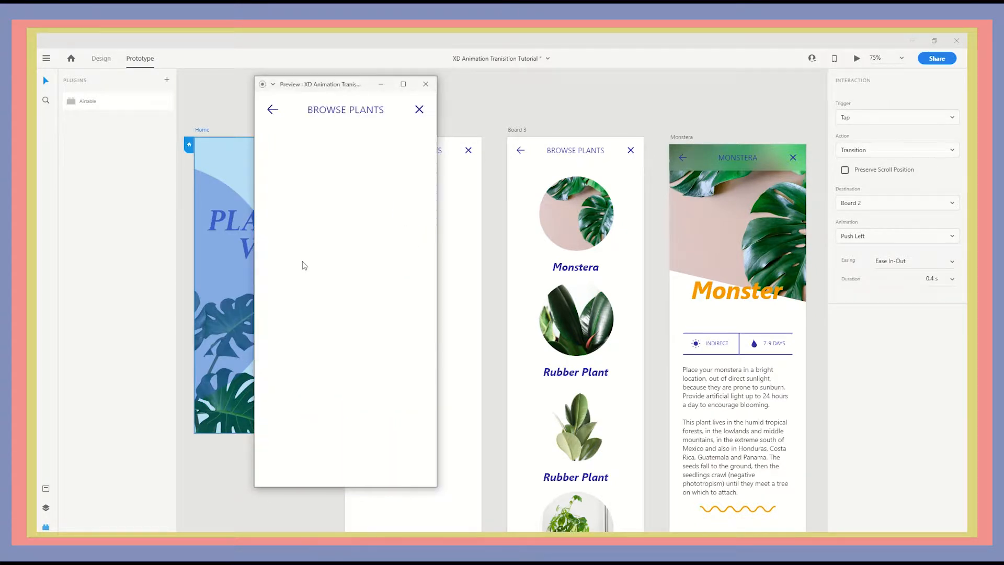
click(426, 85)
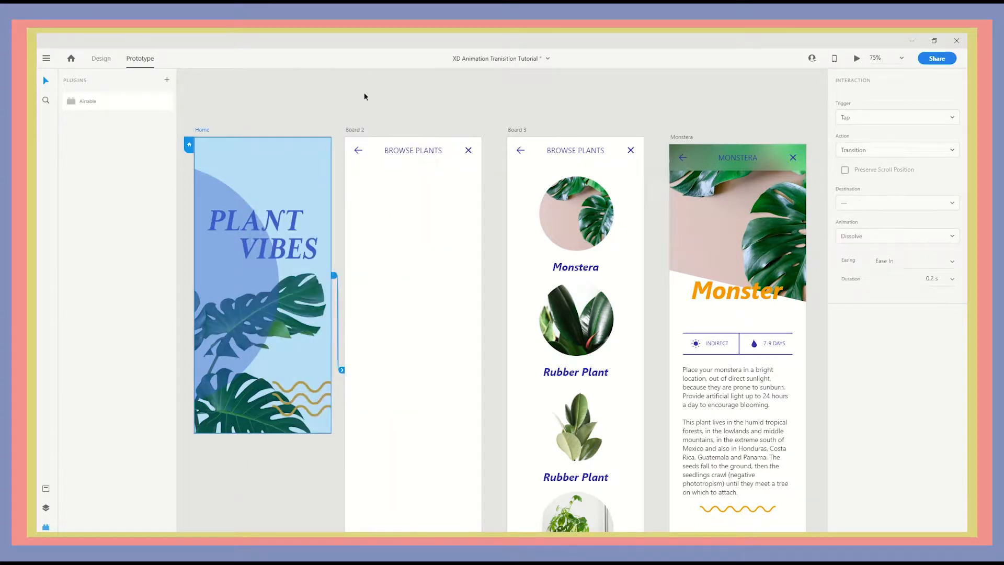
Link Board 2 to Board 3 and set the interaction's trigger to Time
click(378, 106)
scroll(373, 107, down, 1)
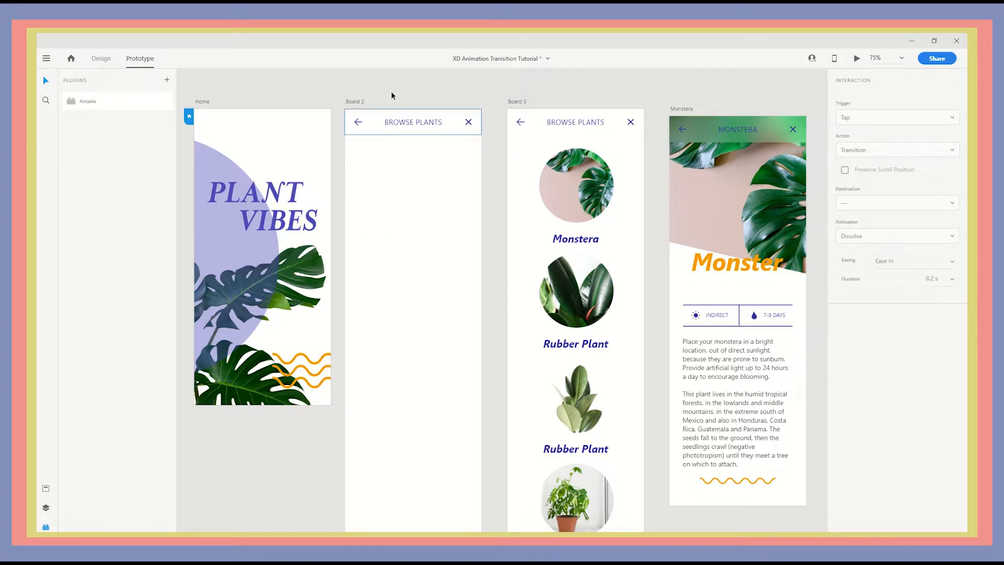
click(358, 101)
drag(484, 332, 512, 220)
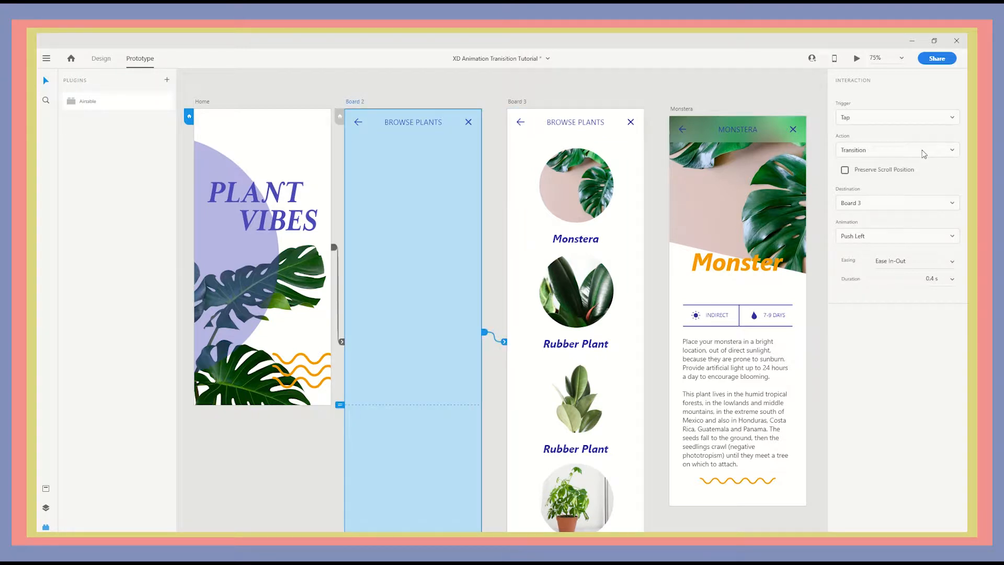
click(871, 122)
click(858, 161)
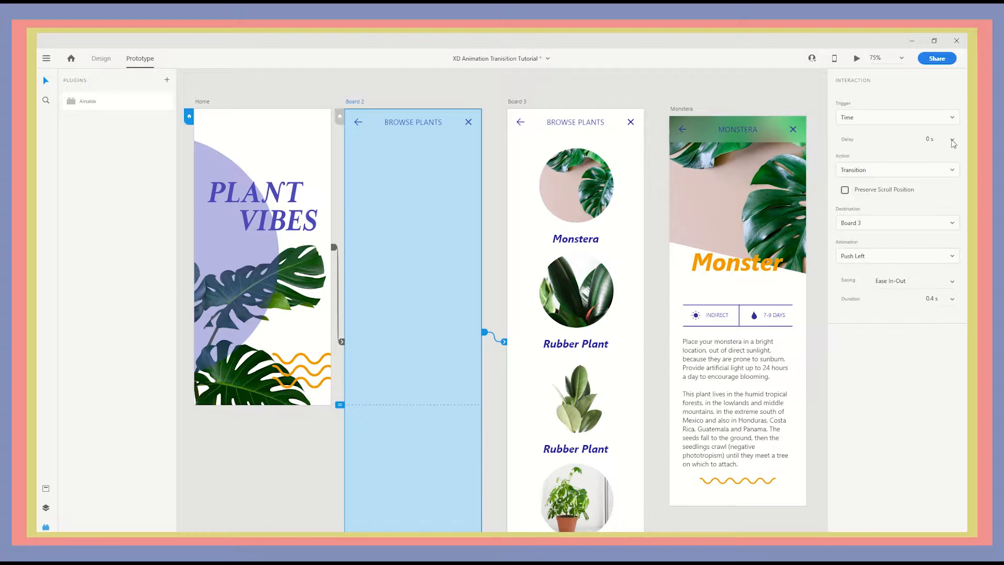
Set the Board 2 to Board 3 transition to Dissolve with Ease In-Out easing and a 0.6 s duration
click(920, 256)
scroll(909, 241, up, 2)
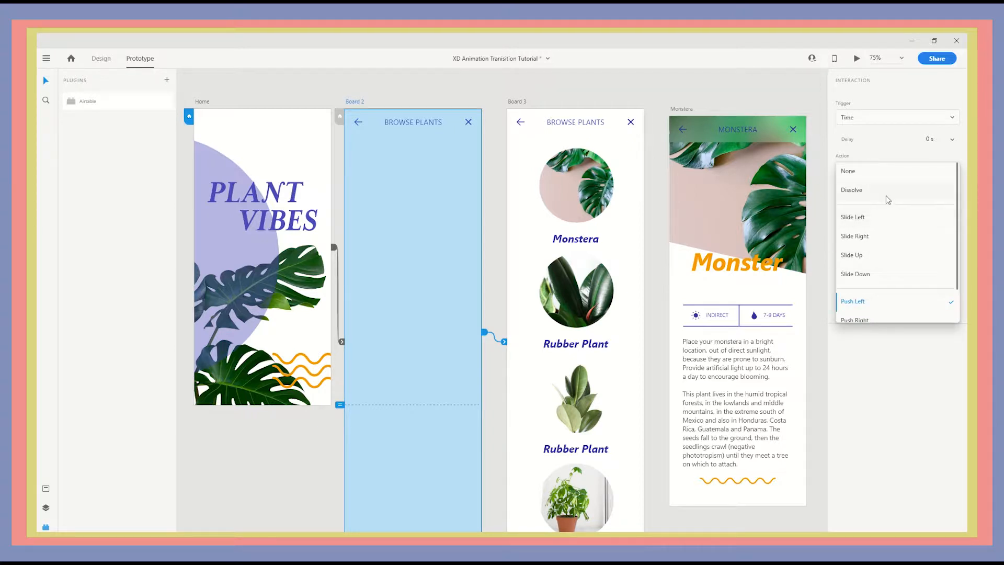
click(889, 202)
click(953, 286)
click(948, 291)
click(952, 301)
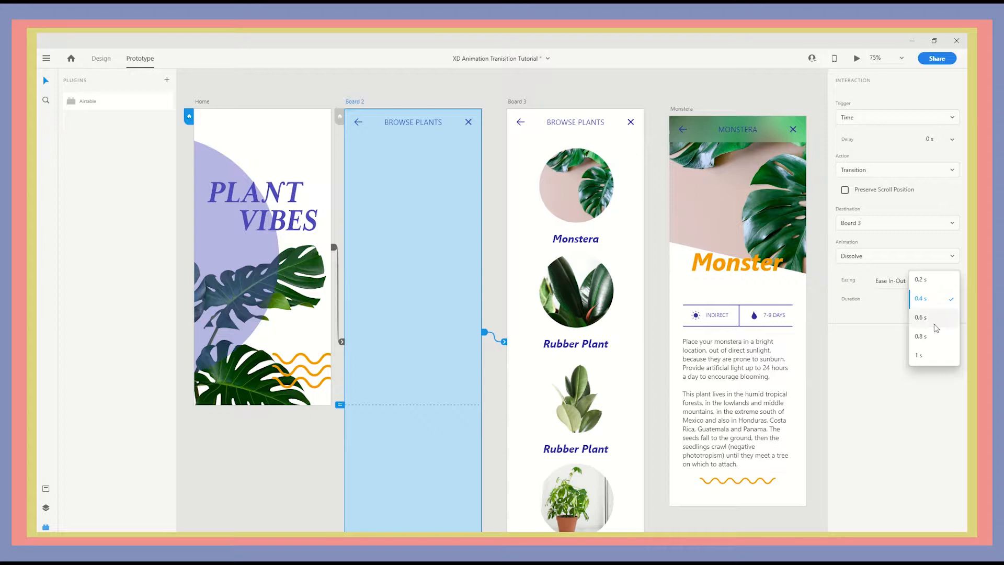
click(939, 320)
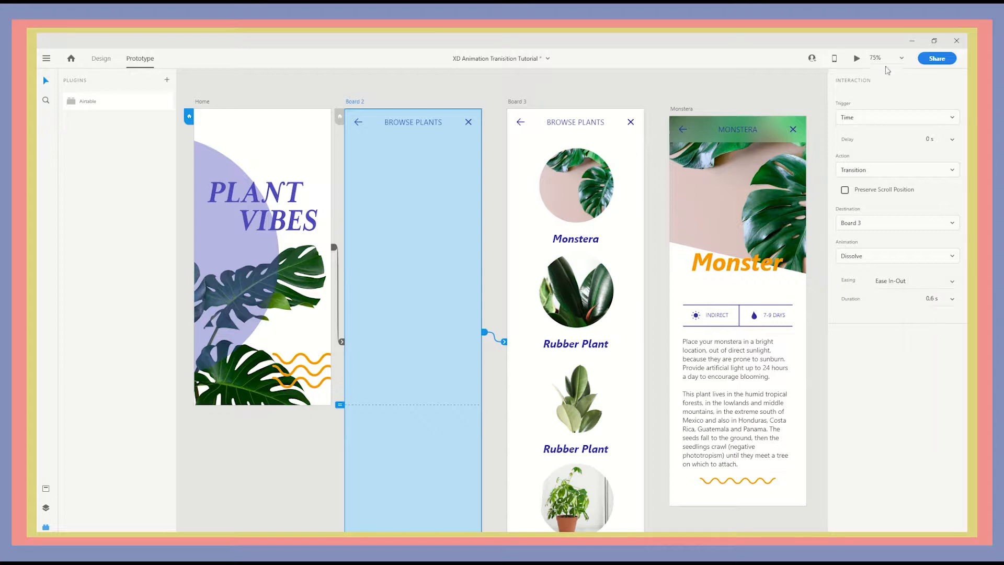
Preview the flow from Home through to the plant list on Board 3 and test the list's scrolling
click(206, 103)
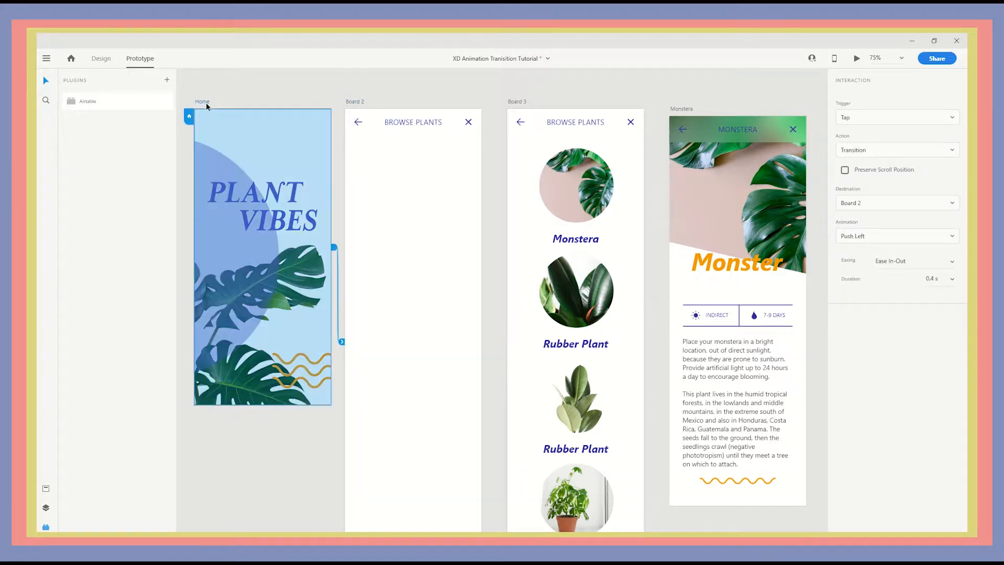
click(855, 59)
click(345, 394)
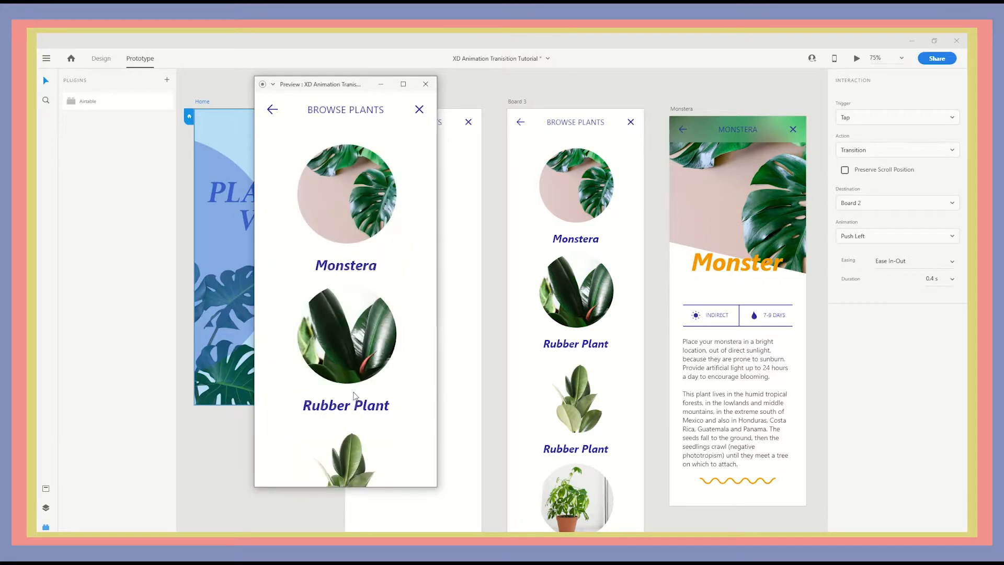
scroll(403, 309, down, 3)
scroll(413, 313, up, 3)
click(430, 88)
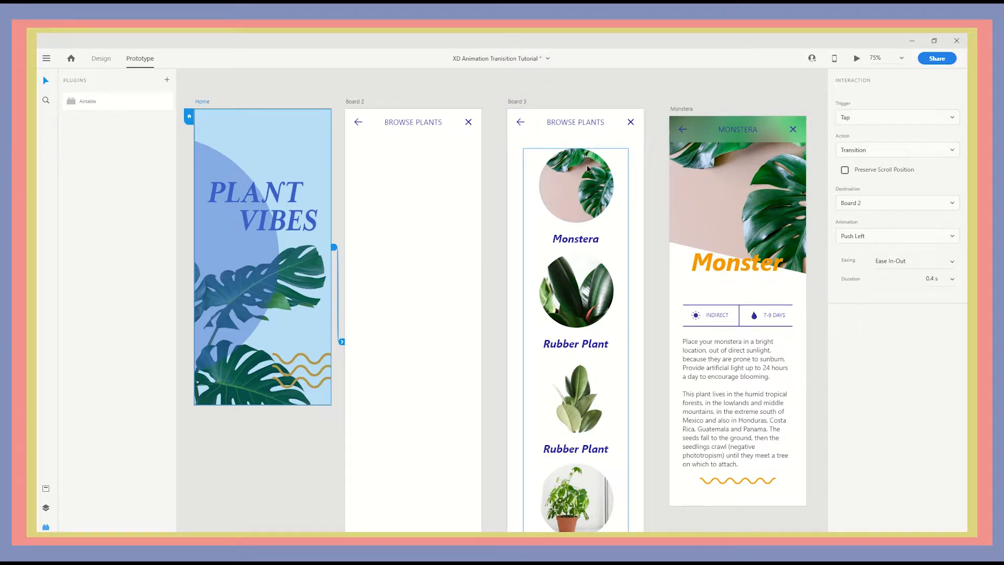
Link the round Monstera image on Board 3 to the Monstera artboard with a Push Up transition
scroll(580, 170, down, 1)
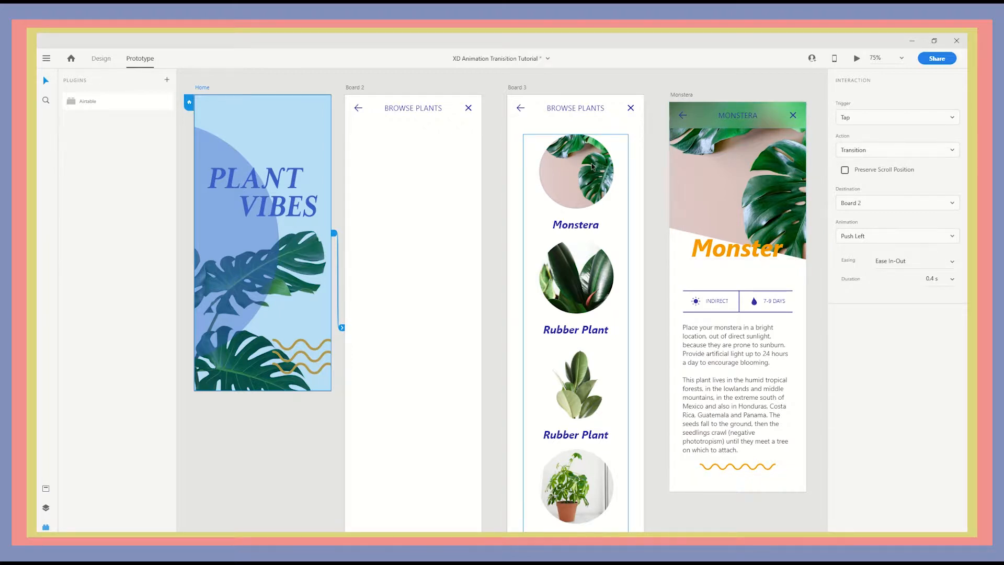
double_click(591, 167)
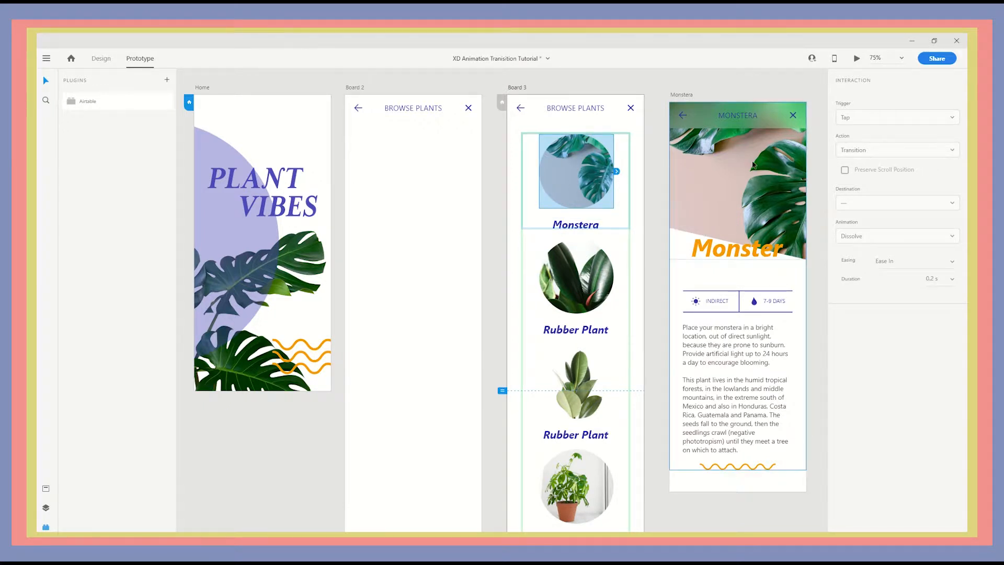
drag(616, 174, 690, 153)
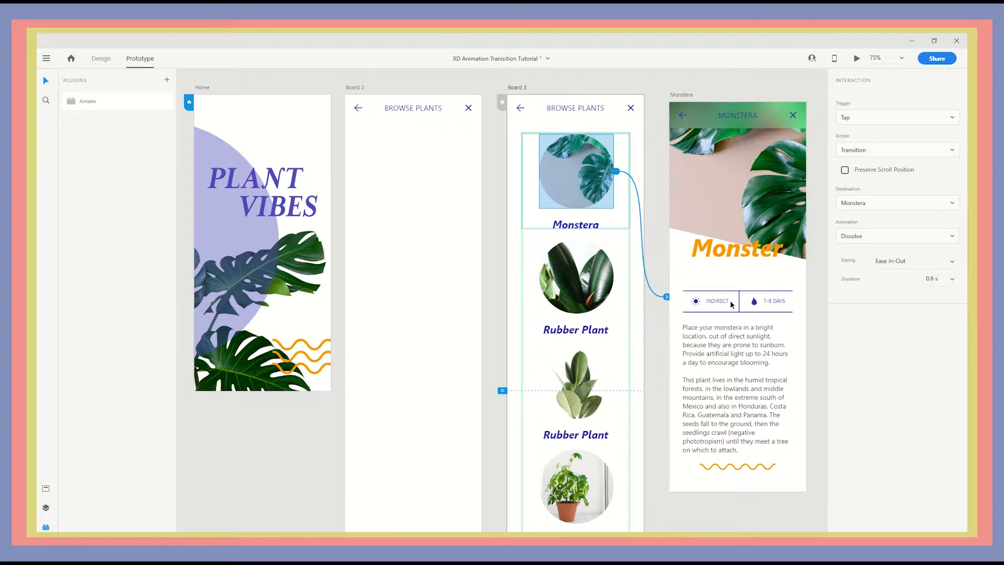
click(909, 235)
scroll(927, 277, down, 2)
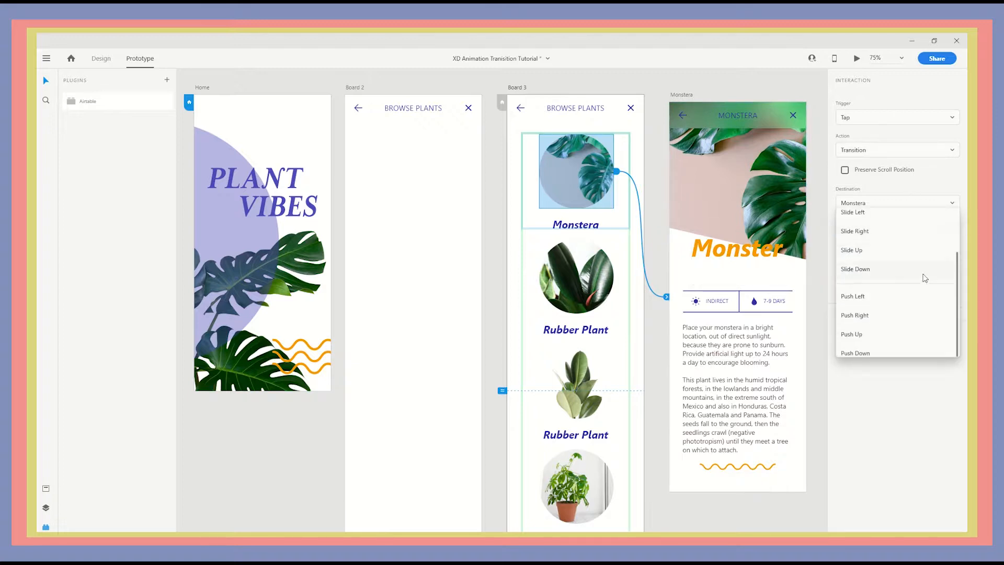
click(871, 339)
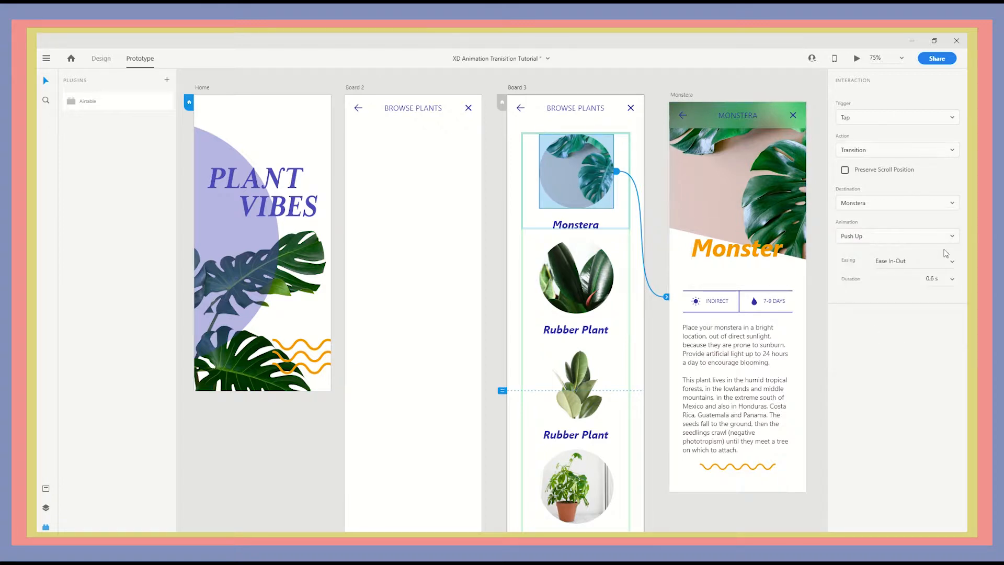
Set the Monstera image transition's easing to Snap and its duration to 0.4 s
click(949, 264)
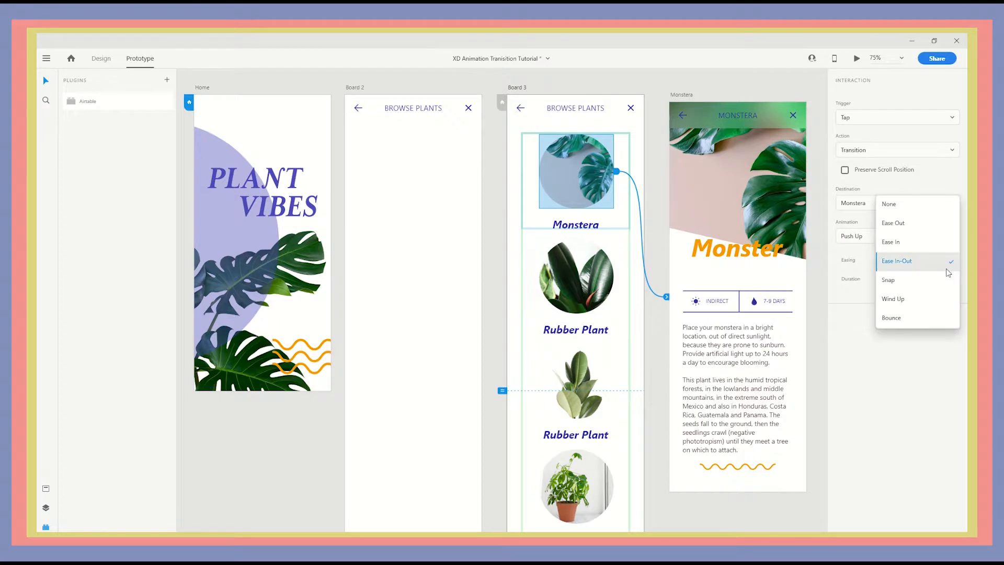
click(940, 281)
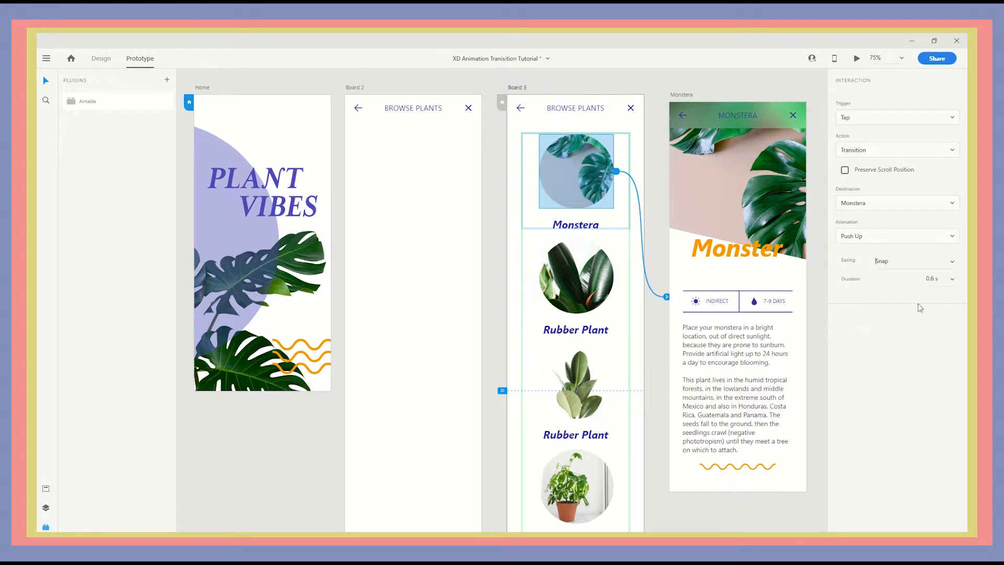
click(951, 279)
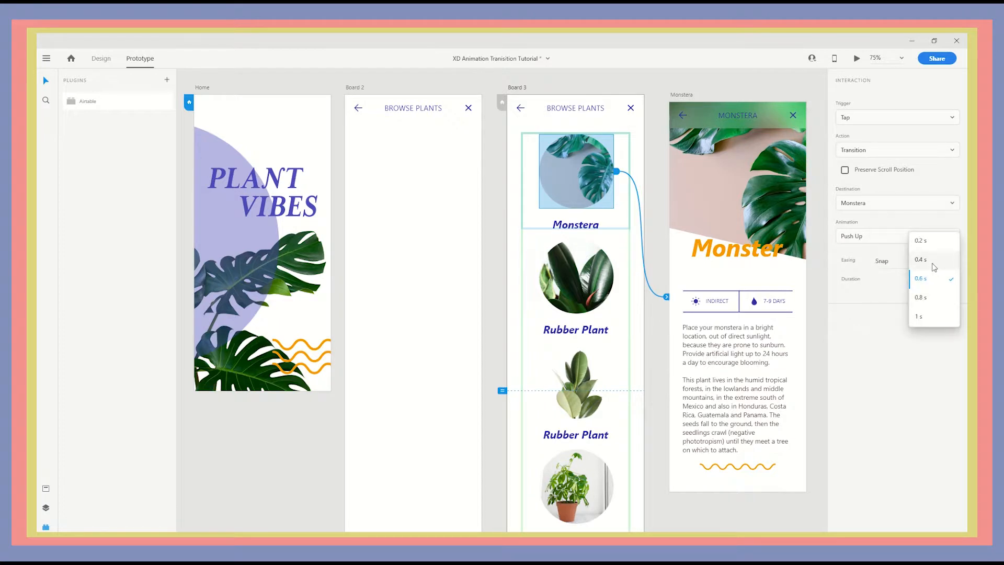
click(918, 258)
Preview Board 3 and test the Monstera image's transition to its detail page
click(855, 59)
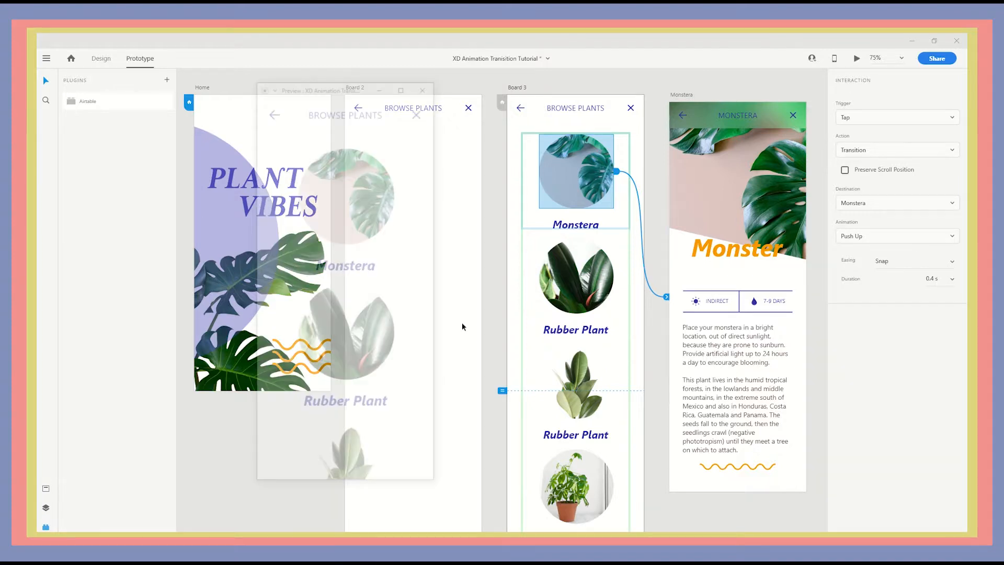
click(328, 214)
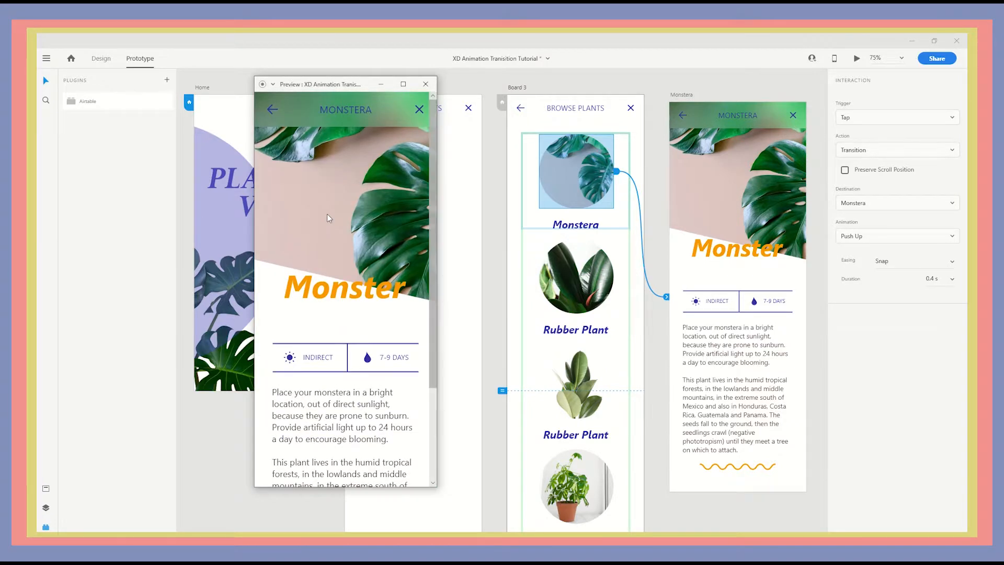
click(425, 83)
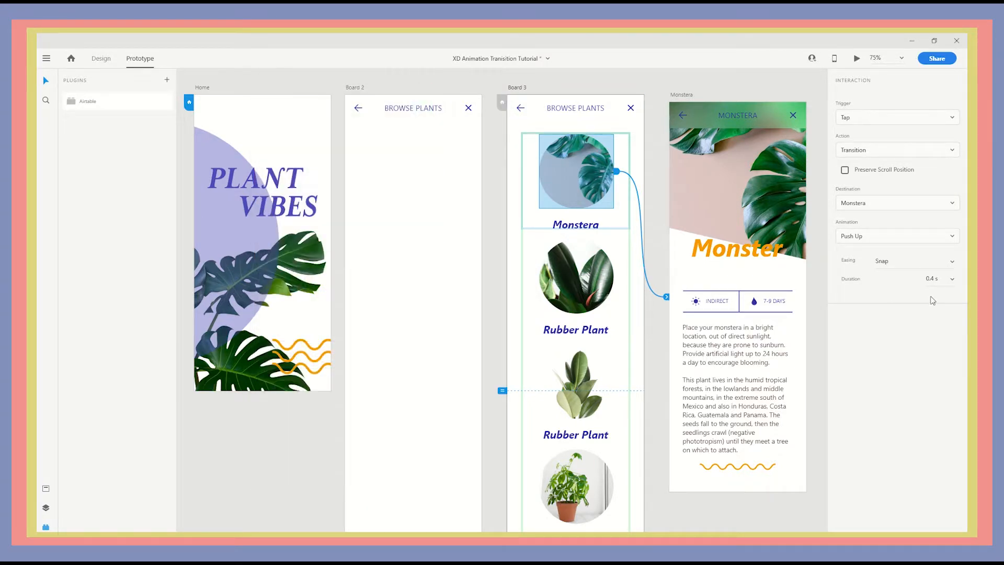
Try a 0.8 s duration for the Monstera image transition and preview it
click(951, 278)
click(946, 313)
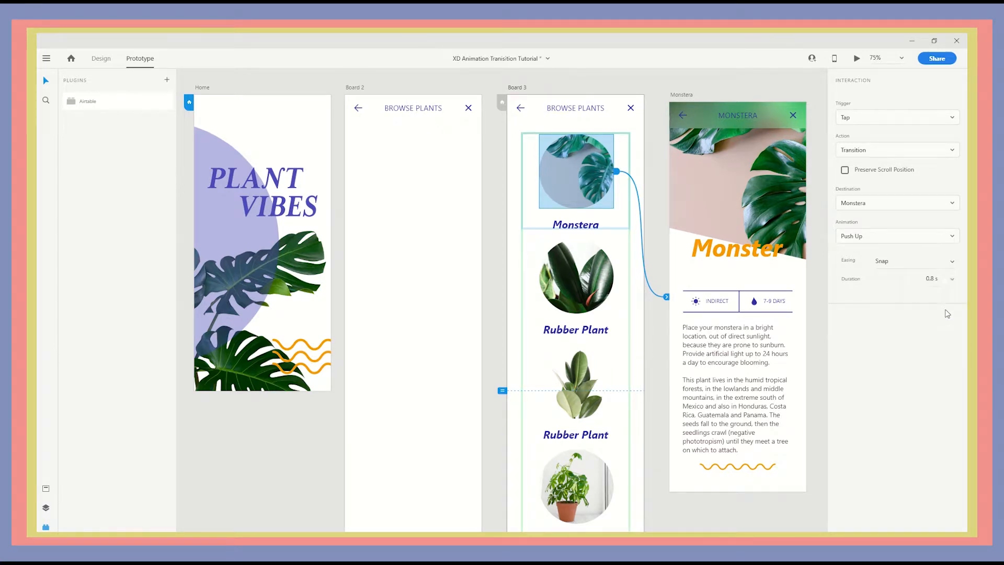
click(856, 60)
click(344, 208)
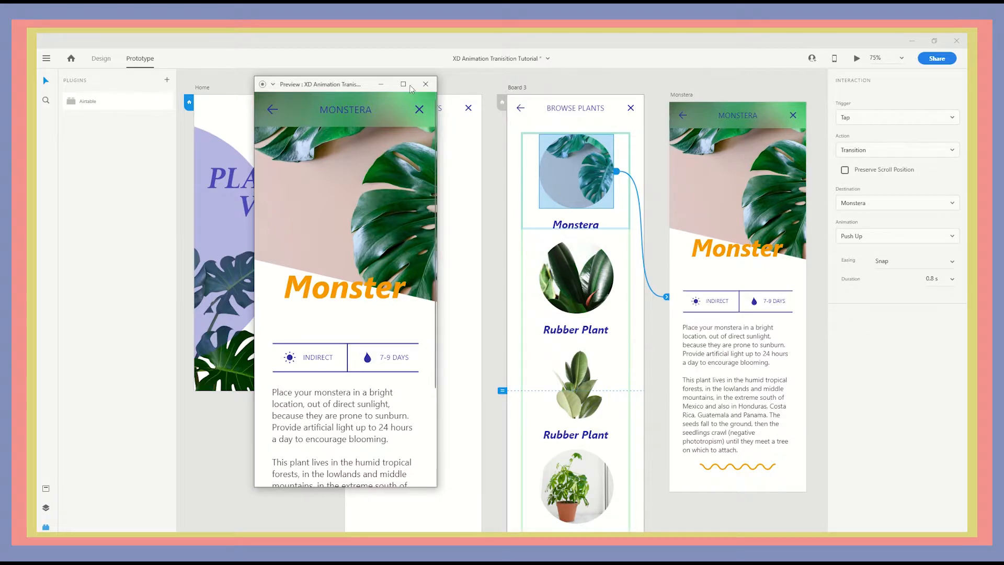
click(427, 85)
Set the Monstera image transition's duration to 0.6 s and preview it, scrolling through the detail page
click(951, 279)
click(941, 259)
click(856, 59)
click(375, 218)
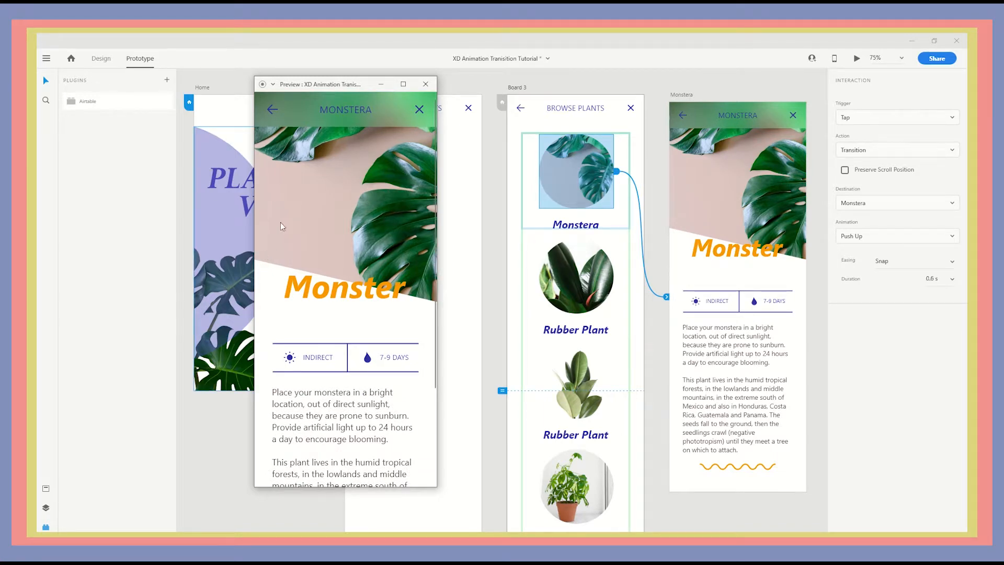
scroll(265, 256, down, 5)
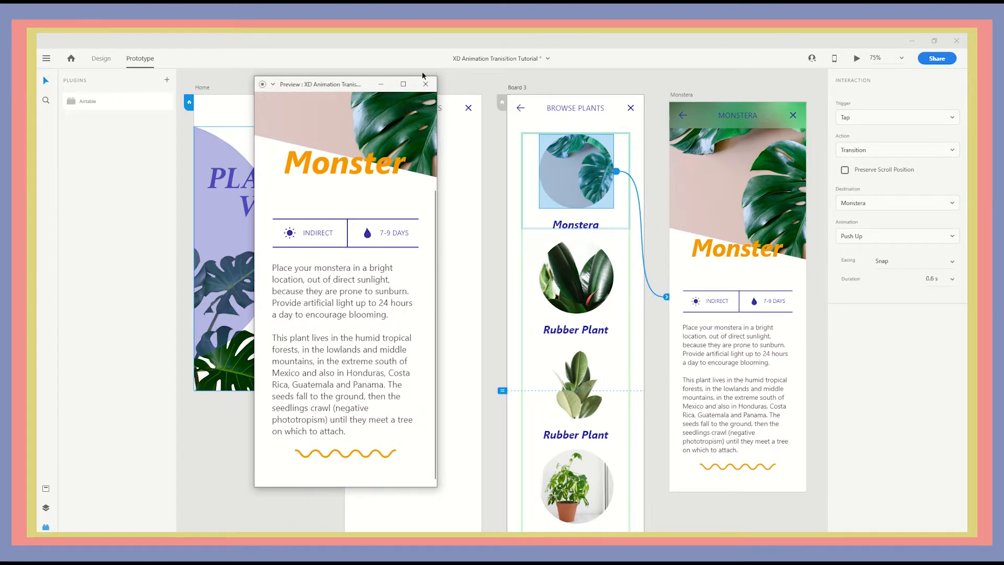
click(425, 84)
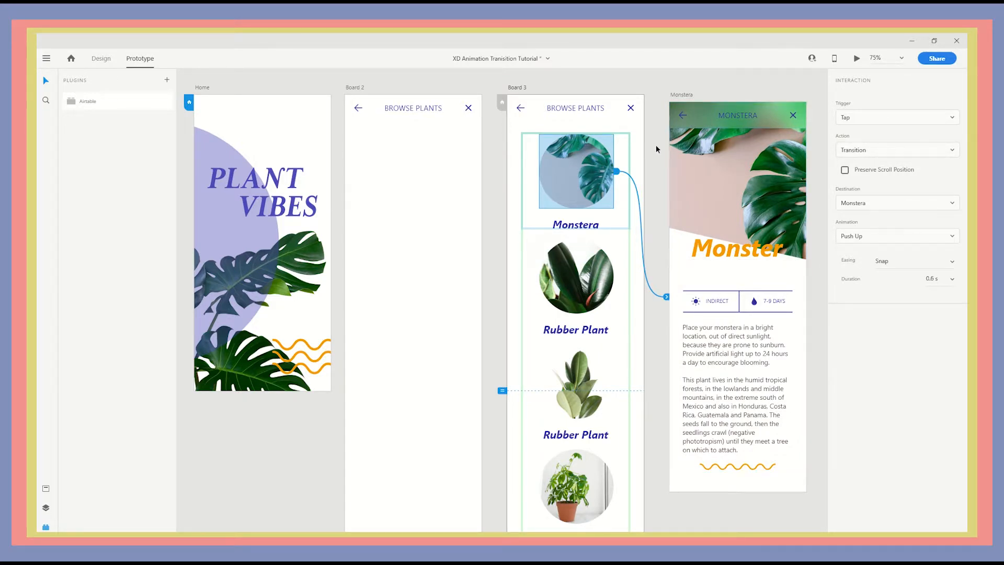
Link the Monstera artboard's back arrow to Board 3 with a Slide Right transition
click(682, 115)
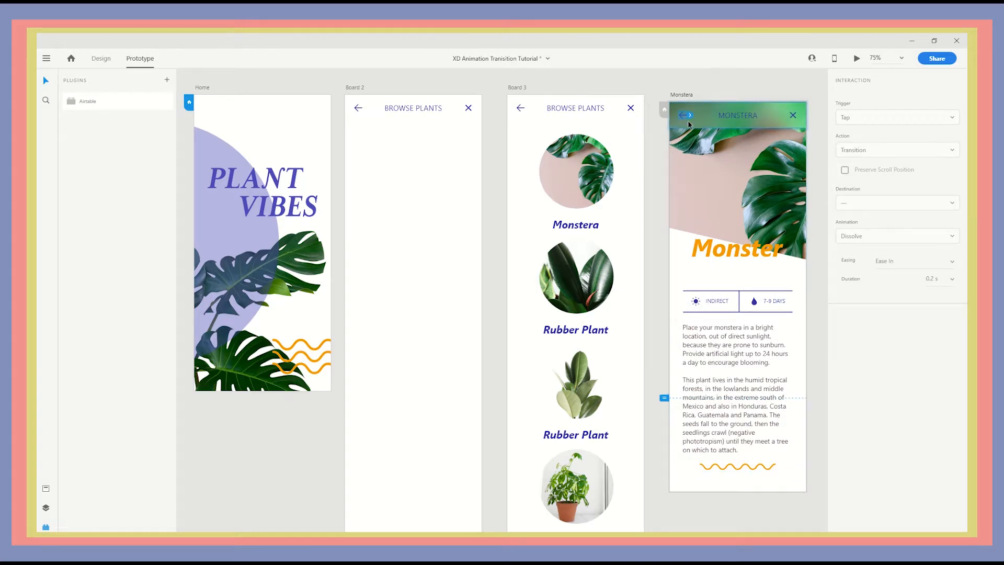
drag(689, 115, 639, 123)
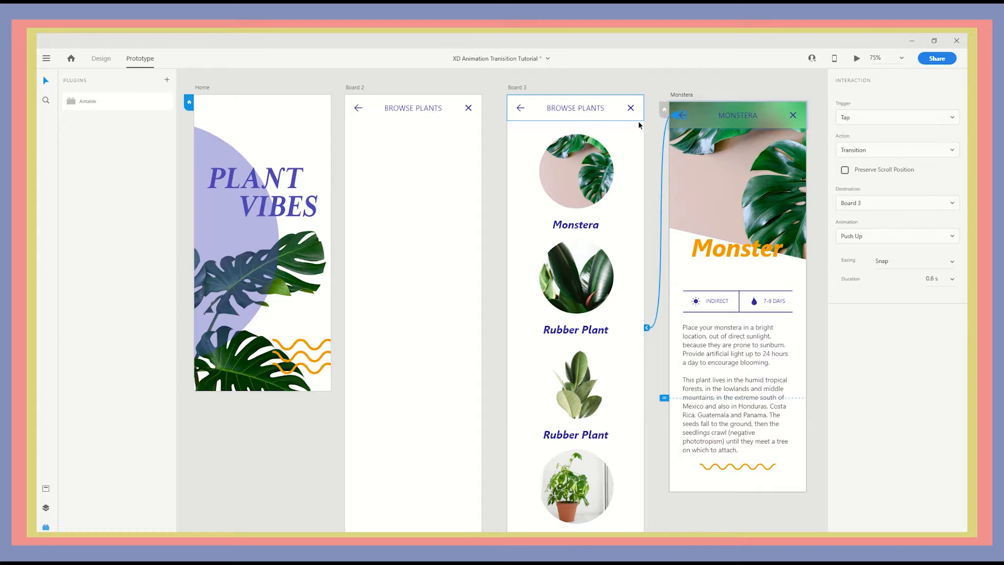
click(892, 237)
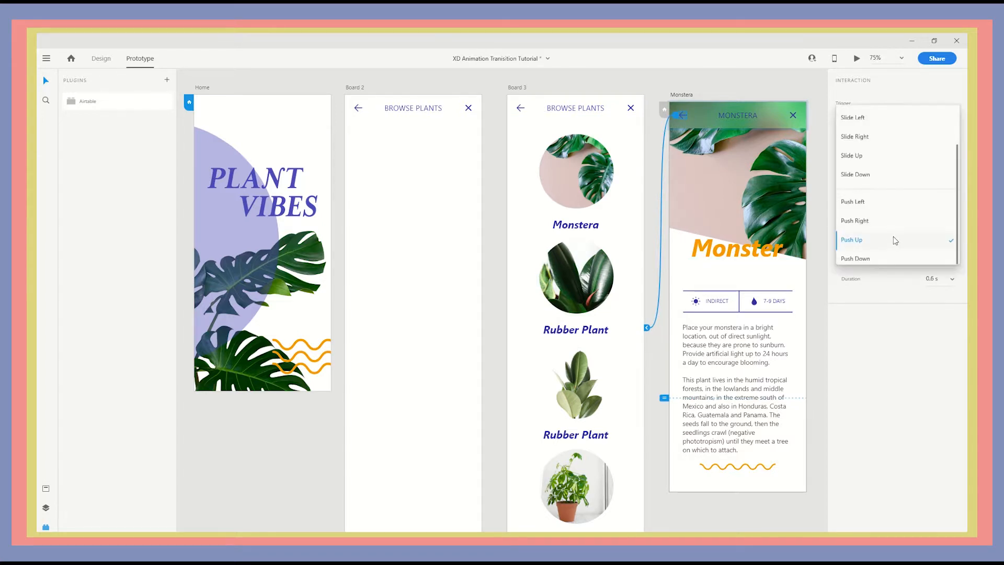
click(884, 137)
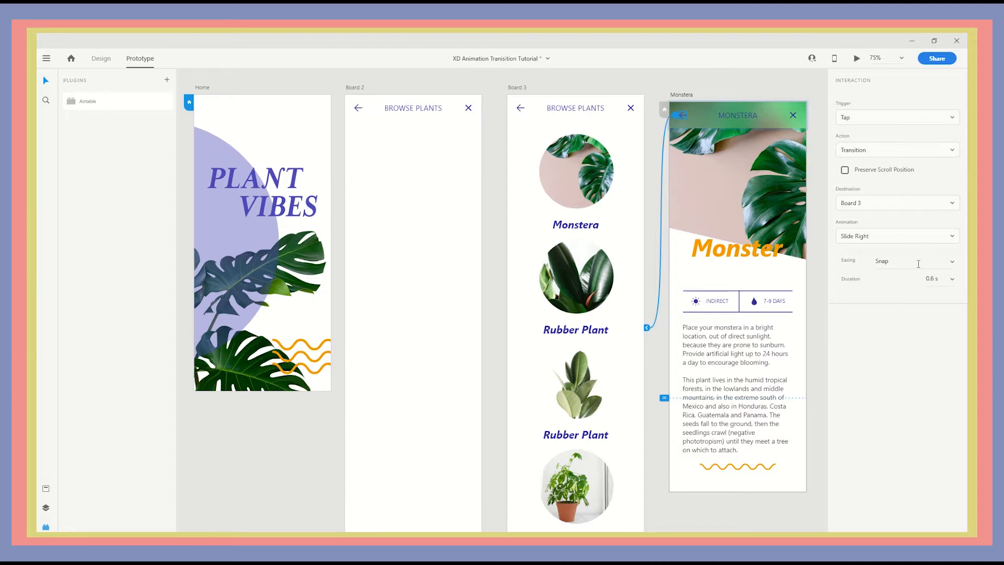
Set the Monstera back arrow transition's easing to Ease In-Out and its duration to 0.4 s
click(952, 264)
click(901, 242)
click(952, 280)
click(933, 280)
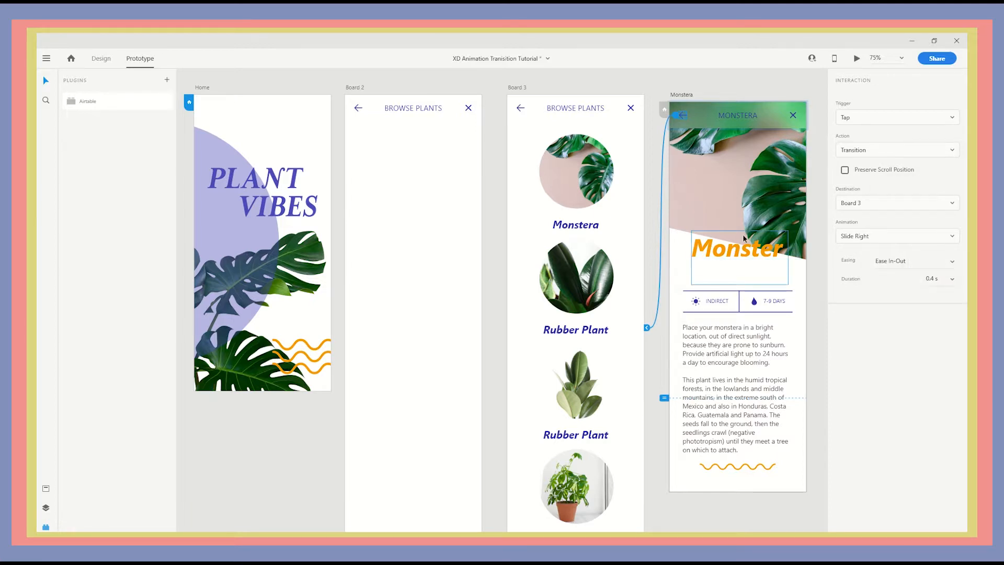
Preview the prototype, opening the Monstera detail page and returning to the plant list with its back arrow
click(856, 58)
click(274, 108)
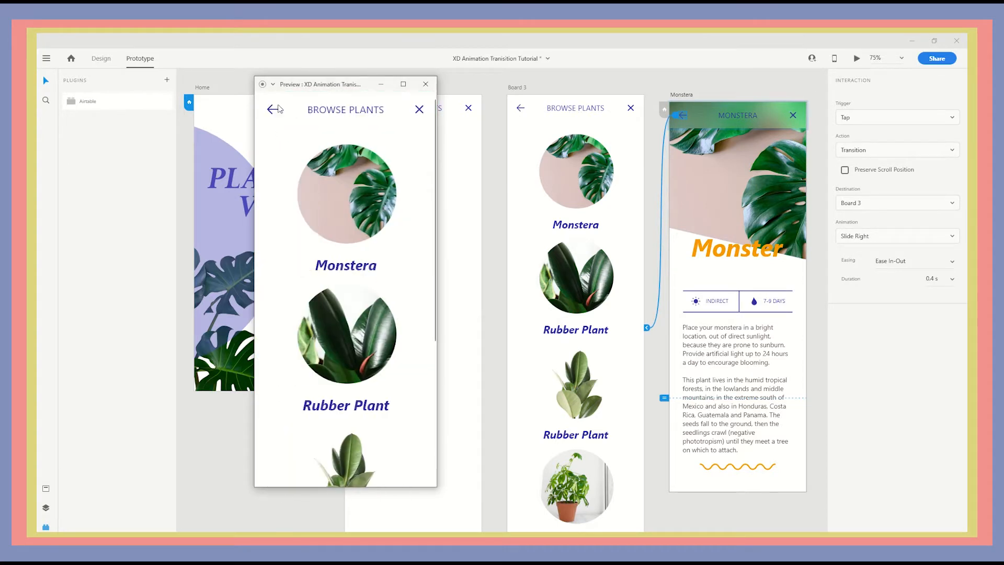
click(368, 209)
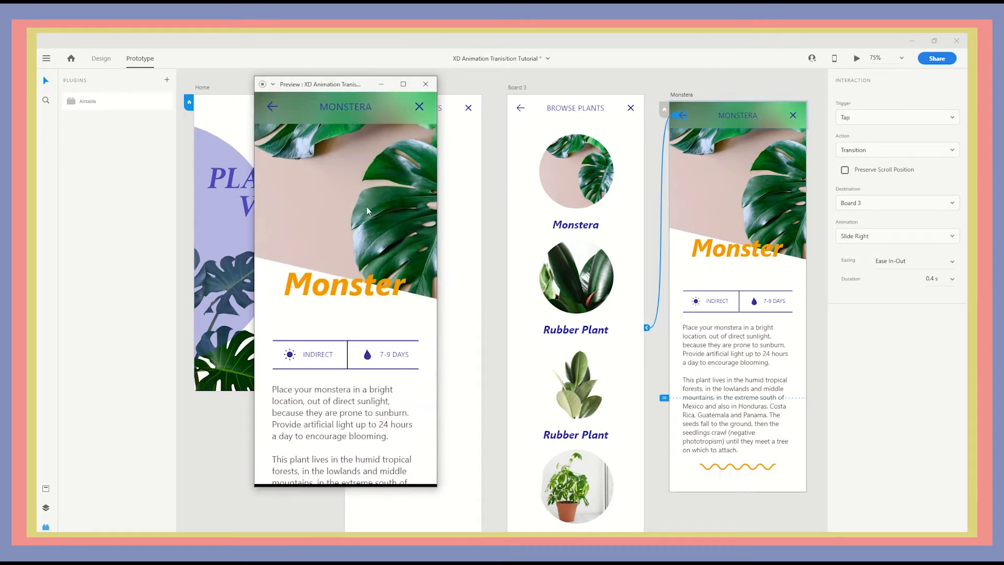
click(273, 110)
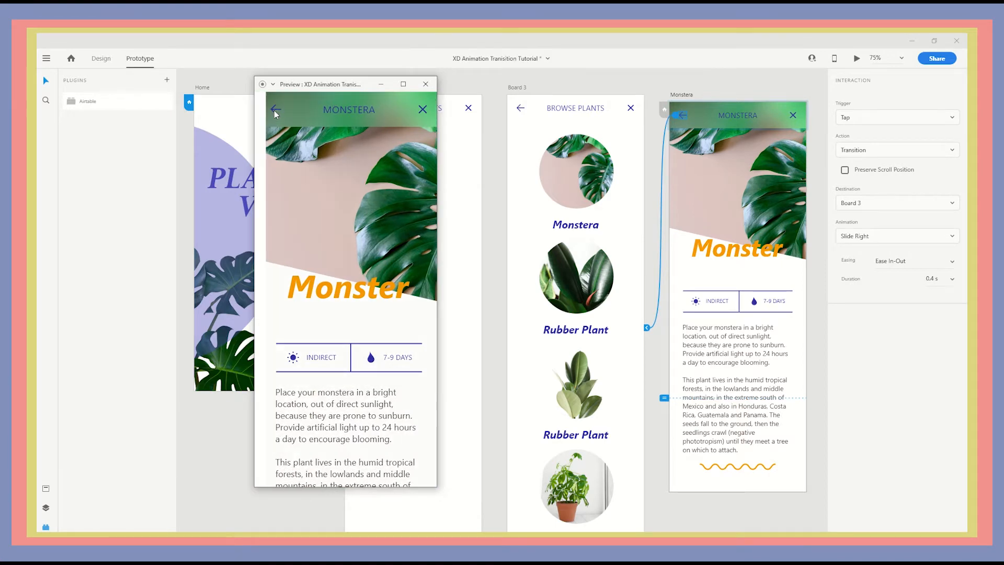
click(425, 84)
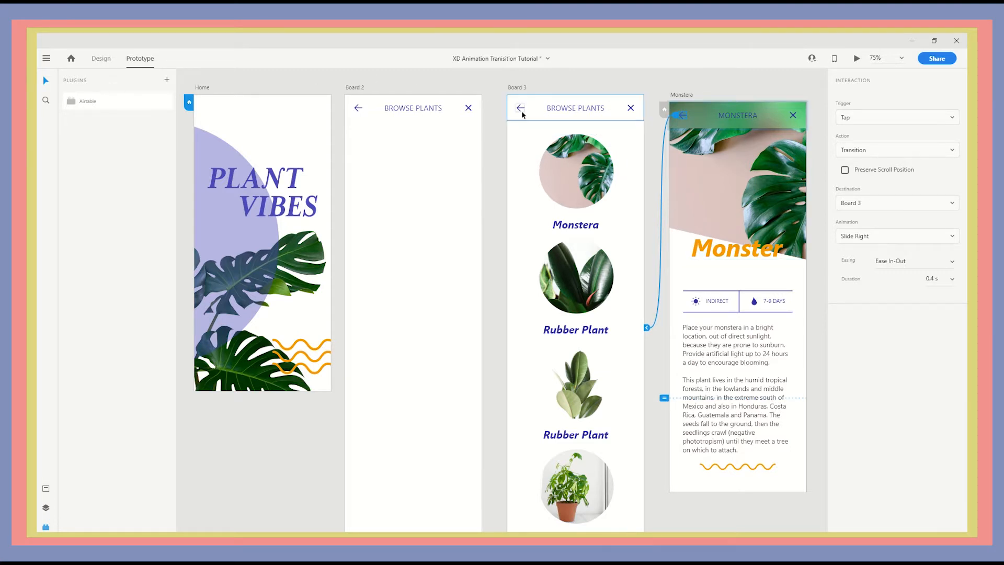
Link Board 3's back arrow to the Home artboard with a Slide Right transition and adjust its duration
click(520, 110)
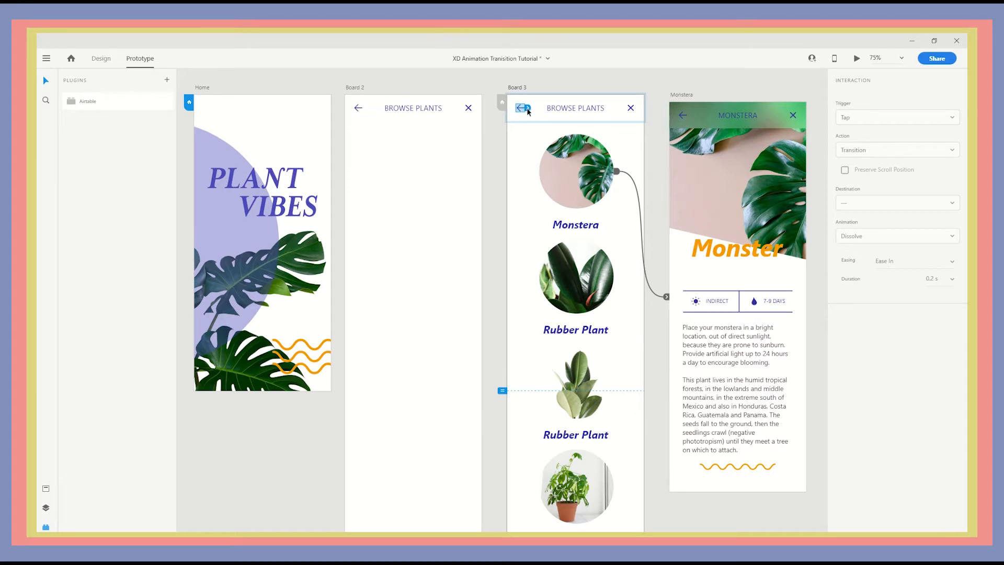
drag(527, 111, 331, 180)
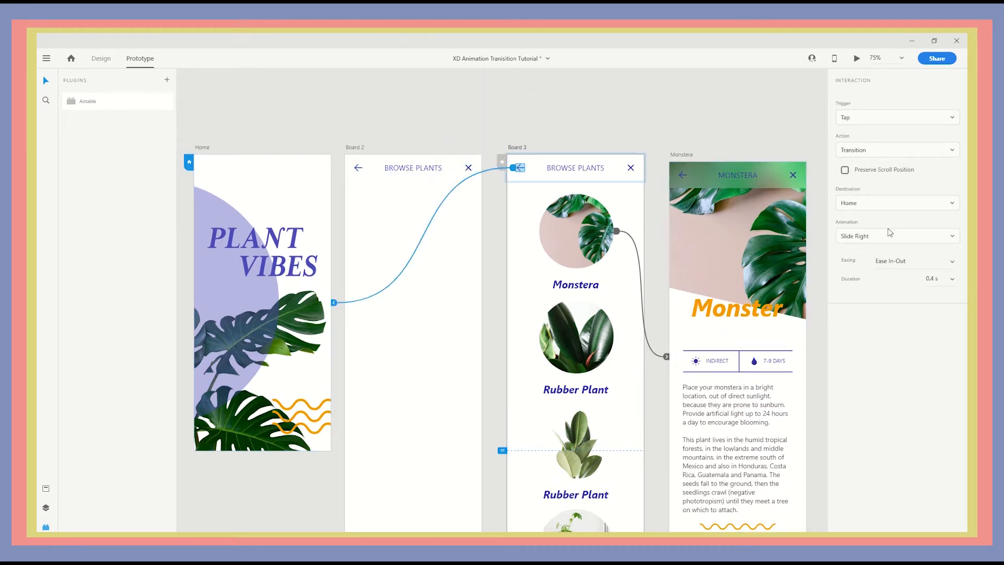
click(951, 281)
click(934, 297)
Preview the whole flow from Home through the plant list to the Monstera page and back to Home using the back arrows
click(209, 156)
click(857, 59)
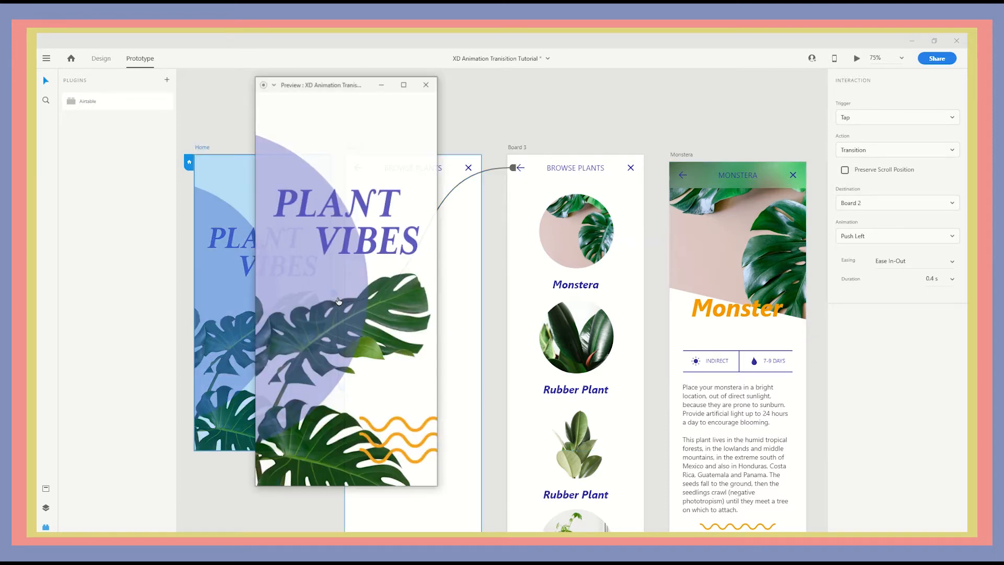
click(354, 234)
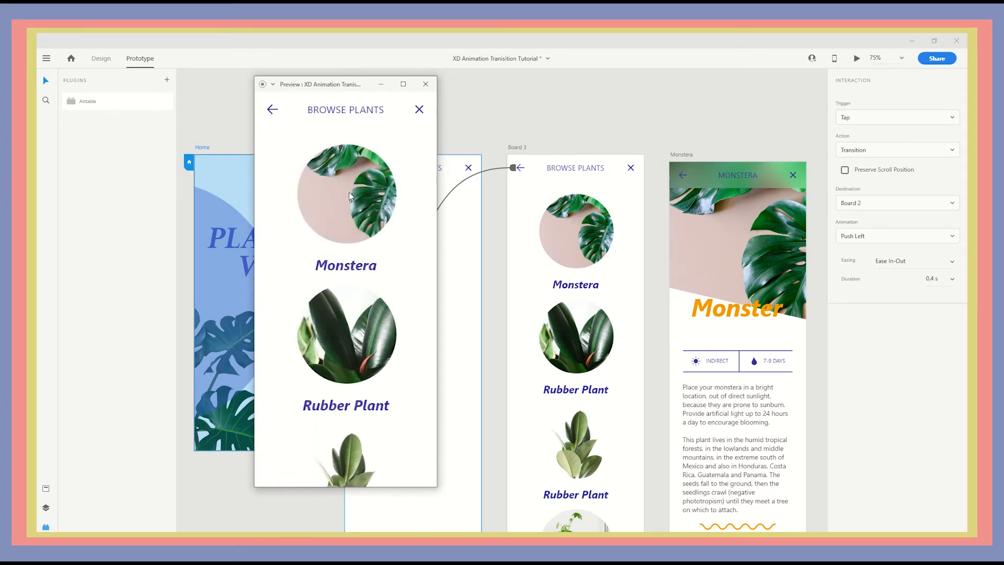
scroll(366, 199, down, 3)
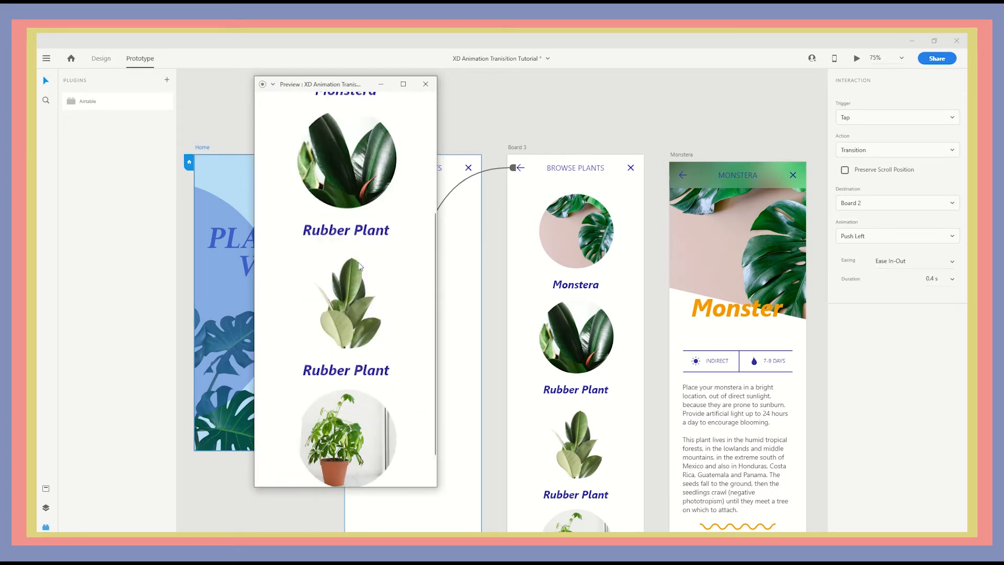
scroll(361, 209, up, 3)
click(358, 209)
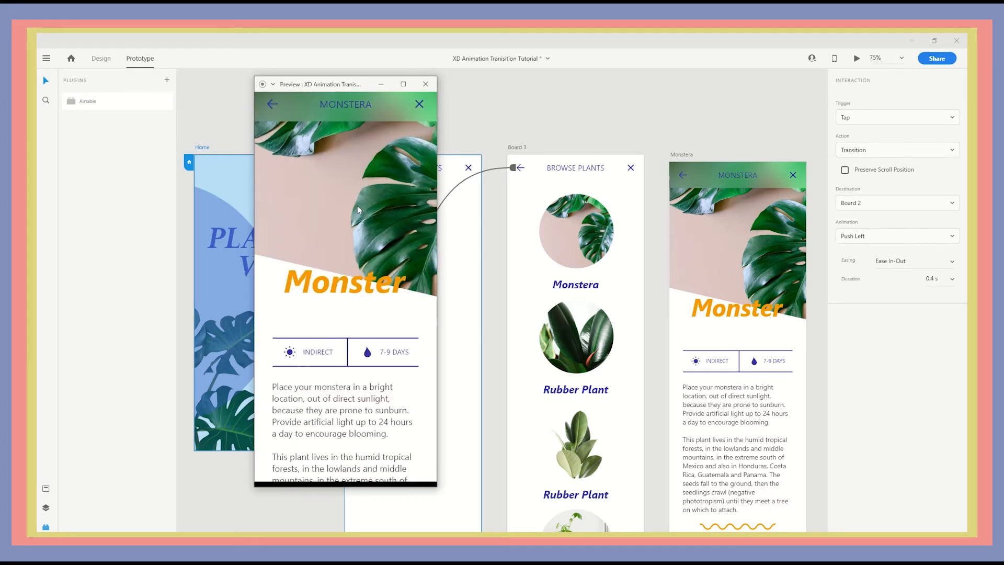
click(272, 109)
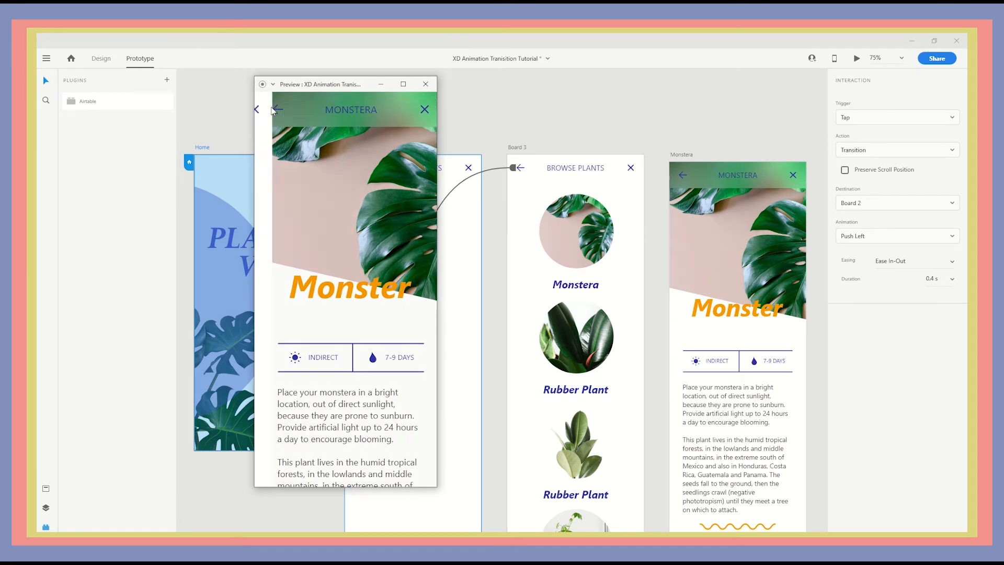
click(272, 109)
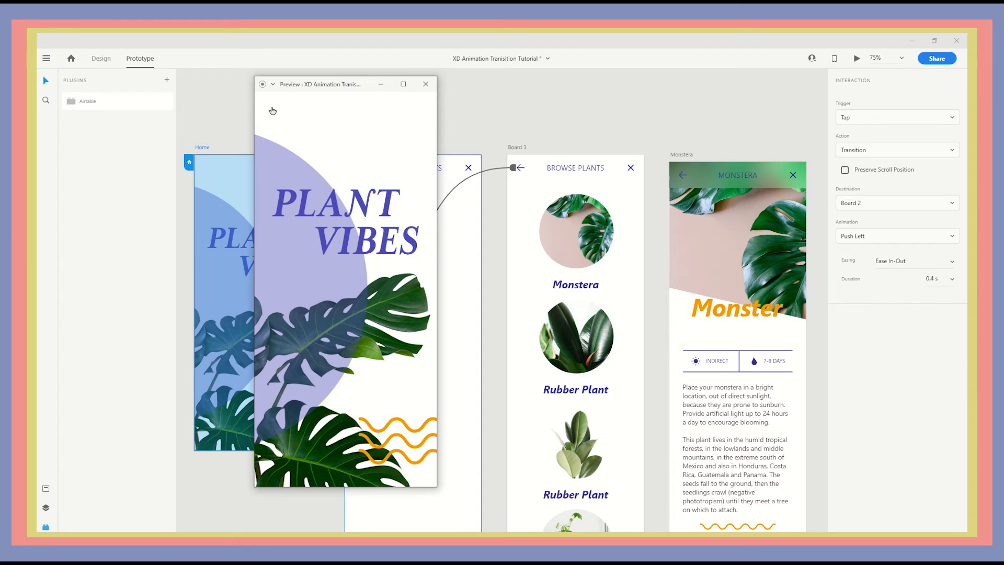
click(432, 88)
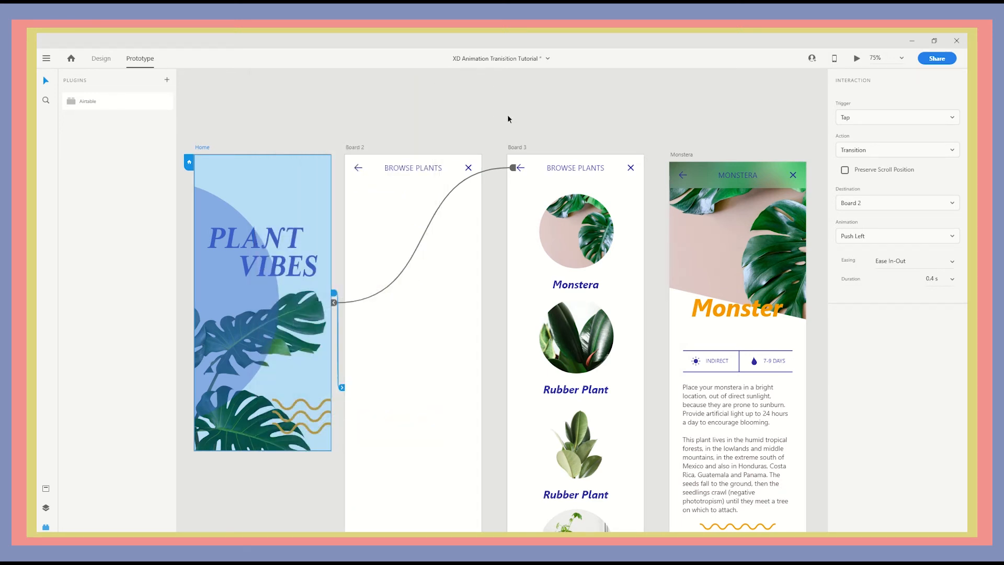